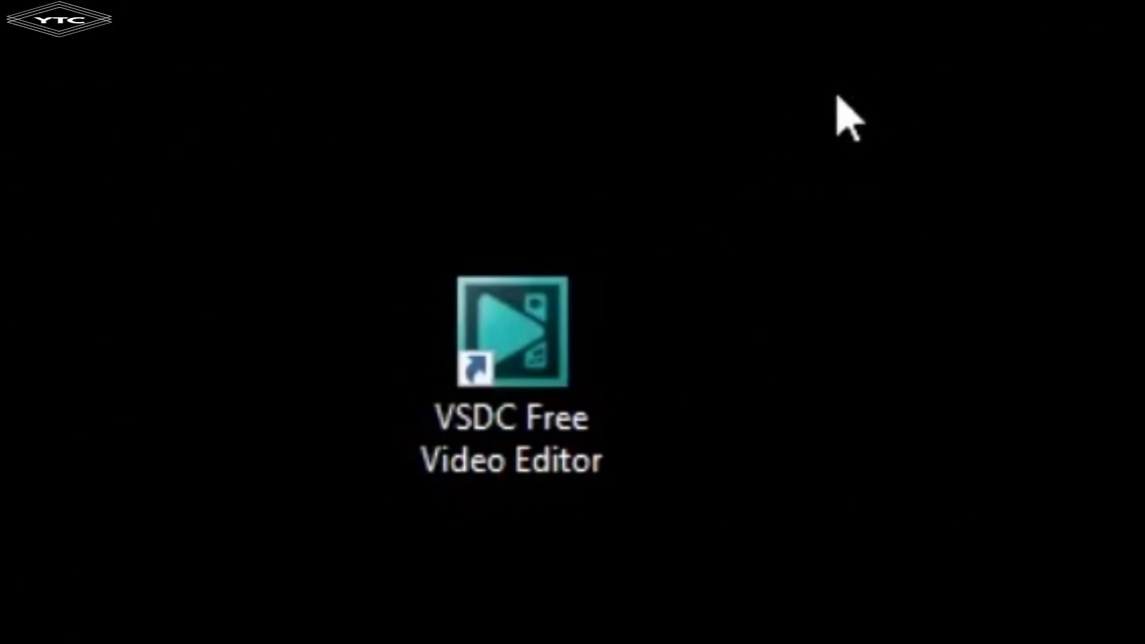
# Step: Launch VSDC and create a blank project titled 'bird fly'
pyautogui.doubleClick(525, 373)
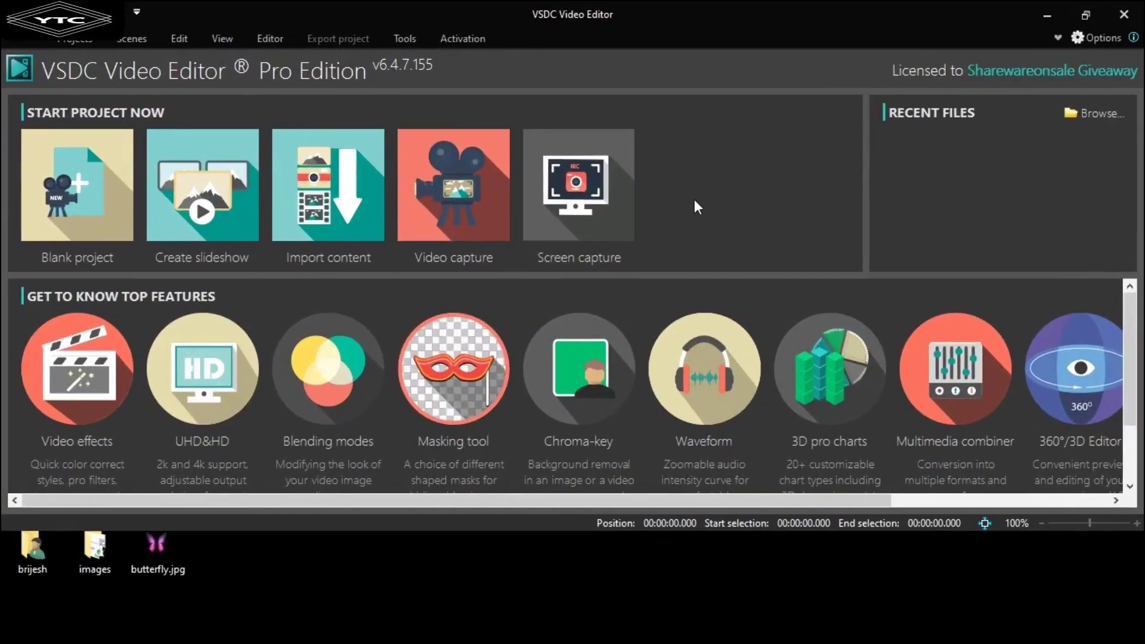
pyautogui.click(108, 193)
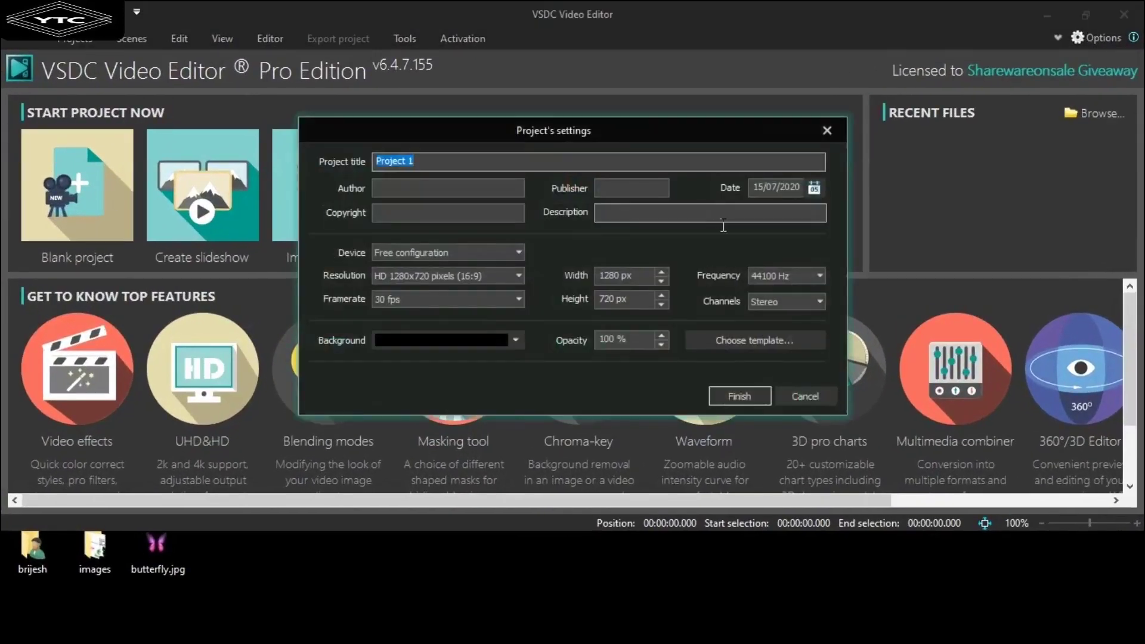
pyautogui.write('bird fly')
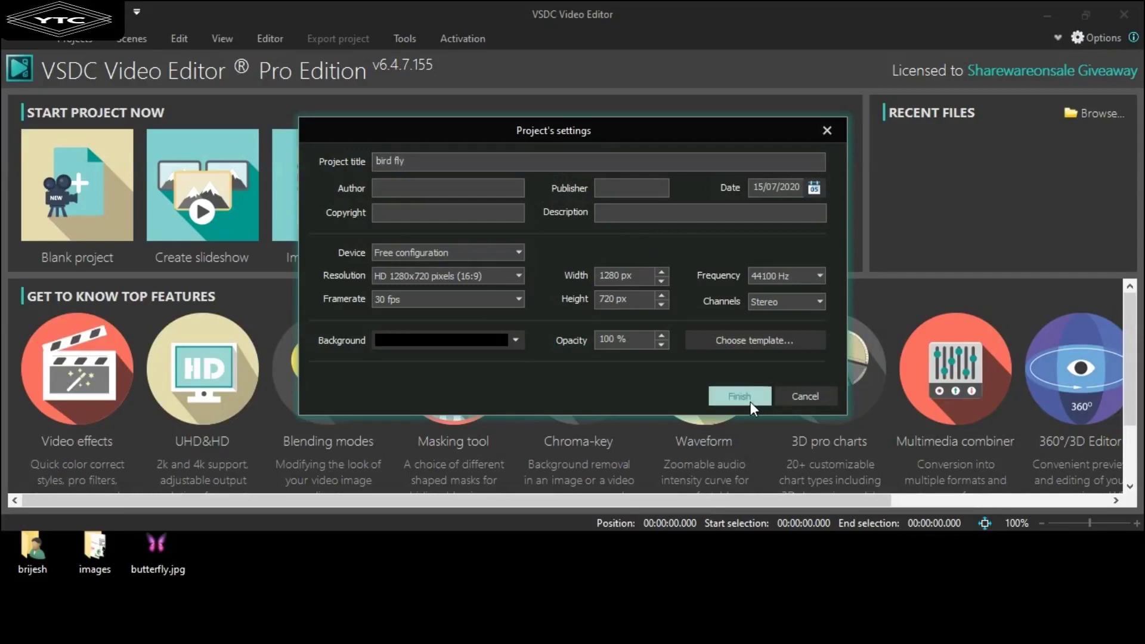
pyautogui.click(739, 396)
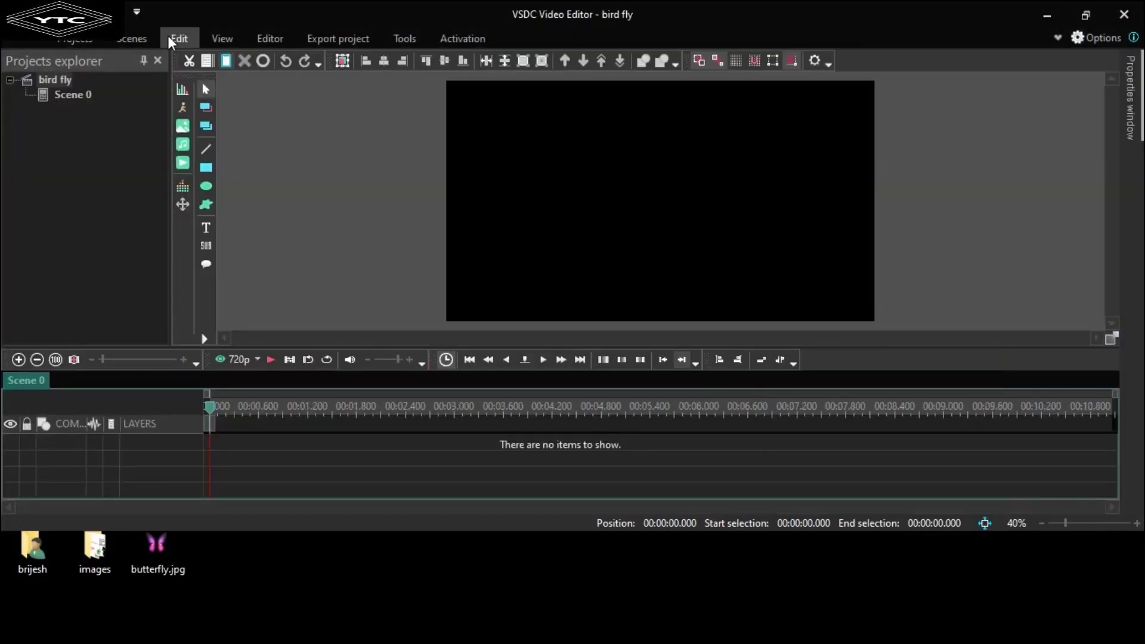
# Step: Add Pexels Videos 2128568.mp4 at the default position, then start importing a second video
pyautogui.click(184, 167)
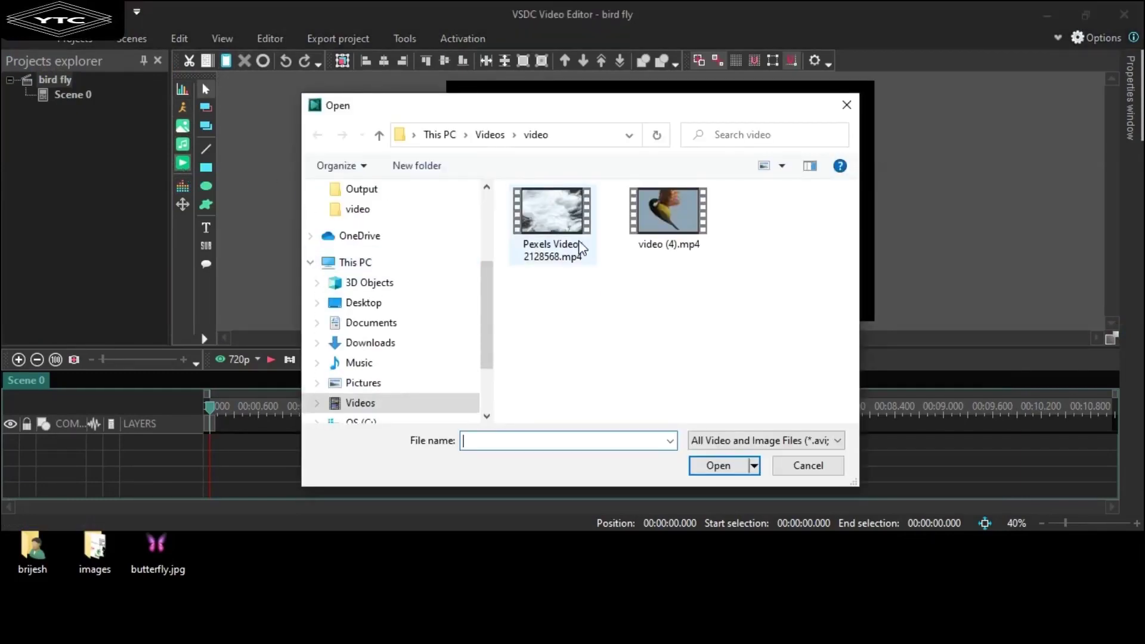
pyautogui.click(582, 248)
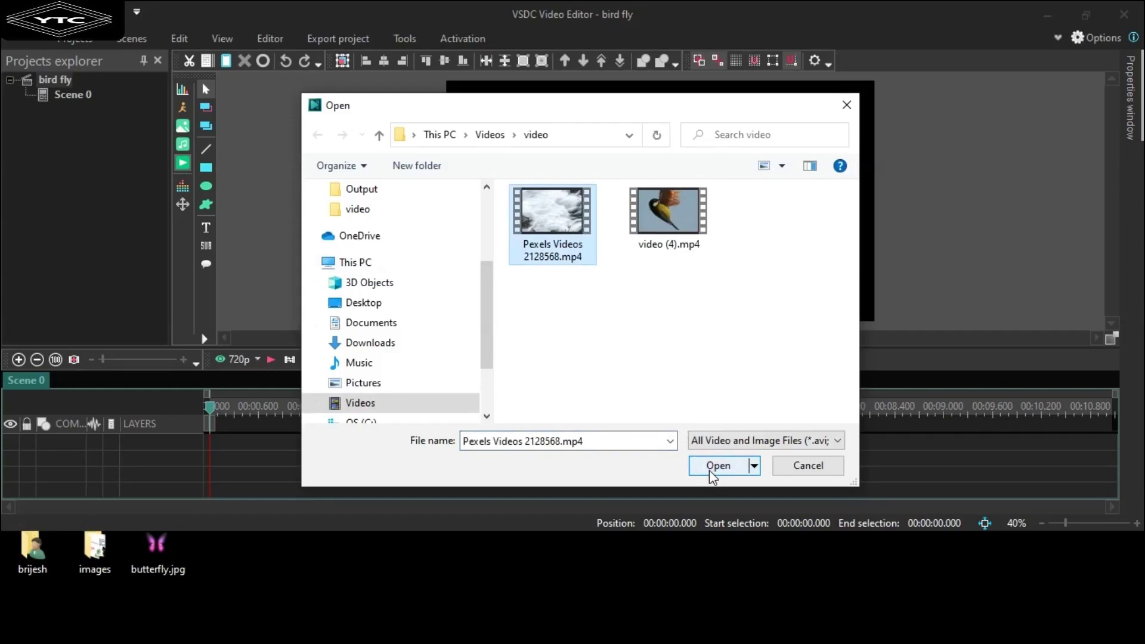
pyautogui.click(713, 469)
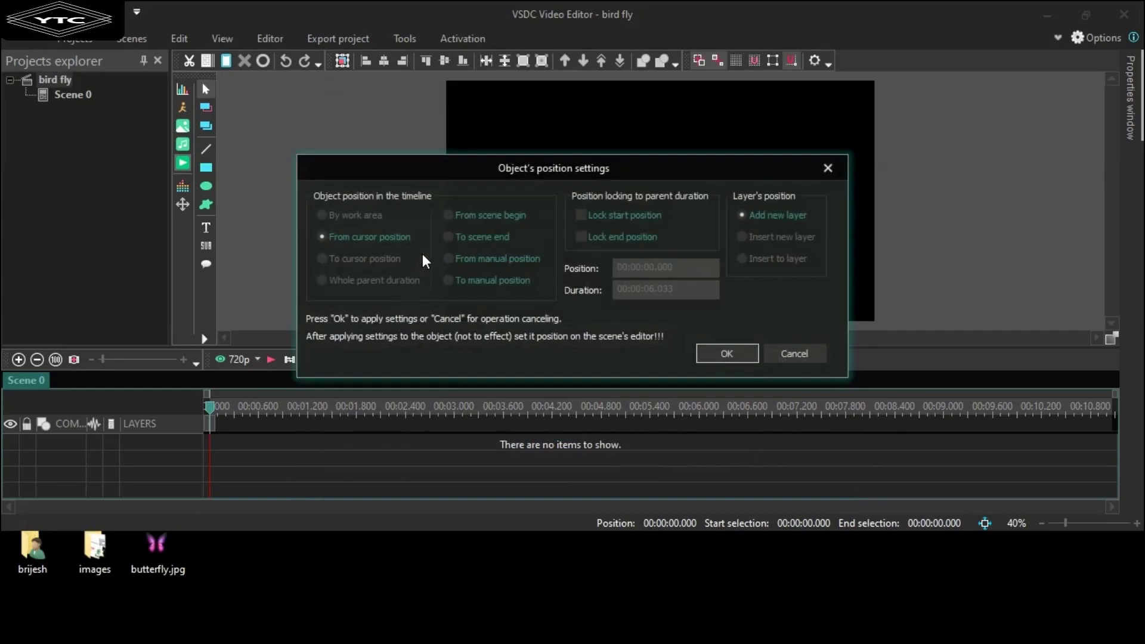
pyautogui.click(739, 353)
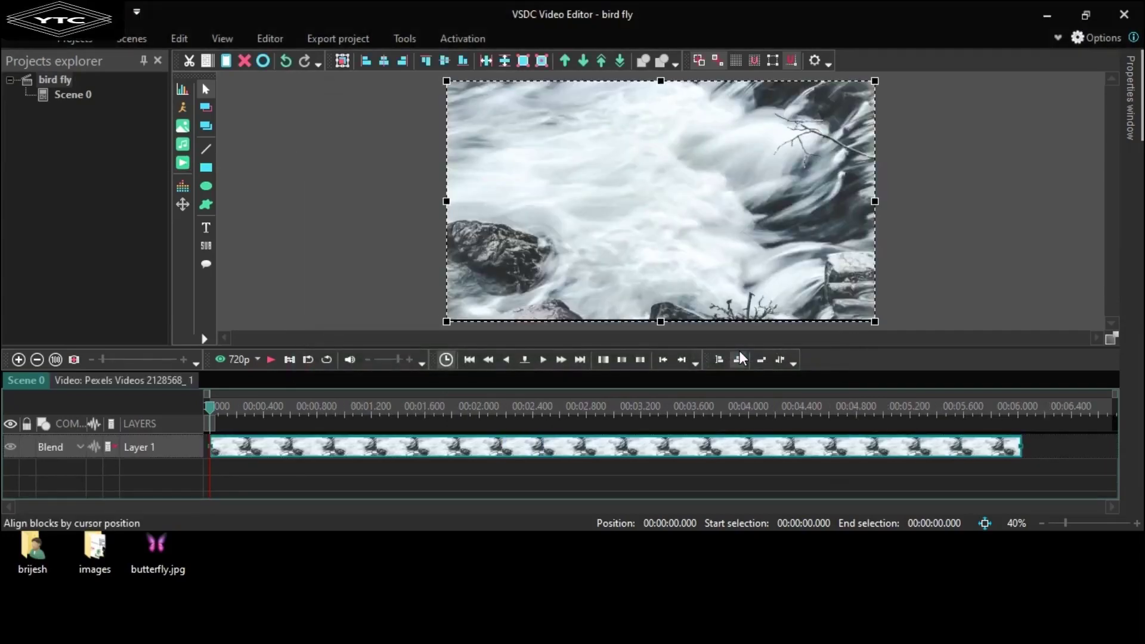
pyautogui.click(184, 165)
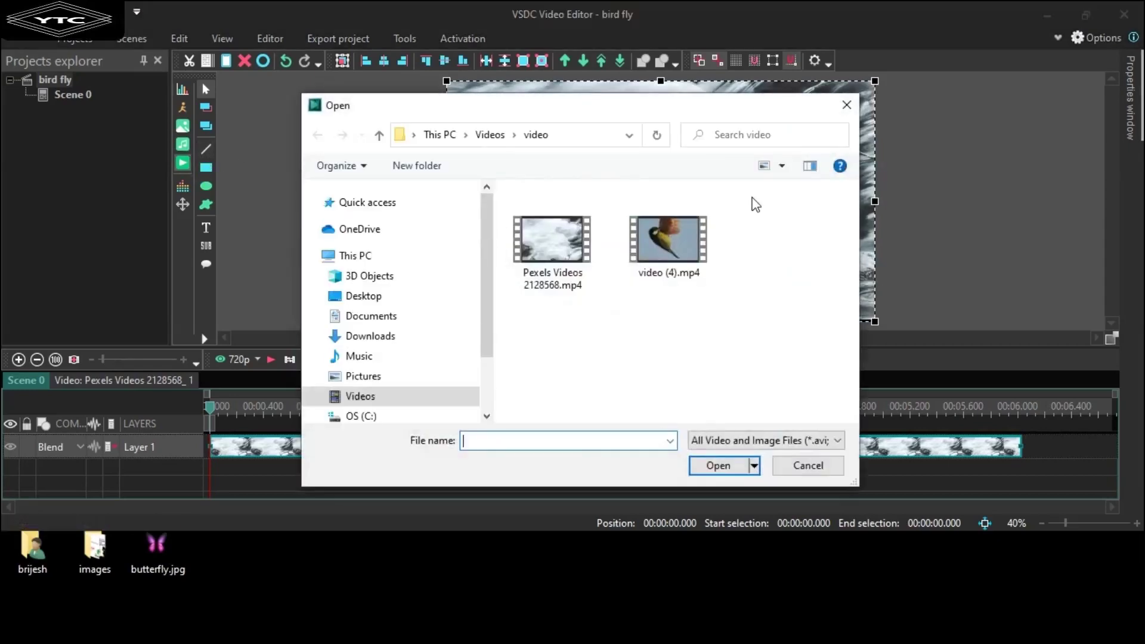
# Step: Insert video (4).mp4 on Layer 1, move the waterfall to Layer 2, and slide the bird clip left to overlap
pyautogui.click(666, 254)
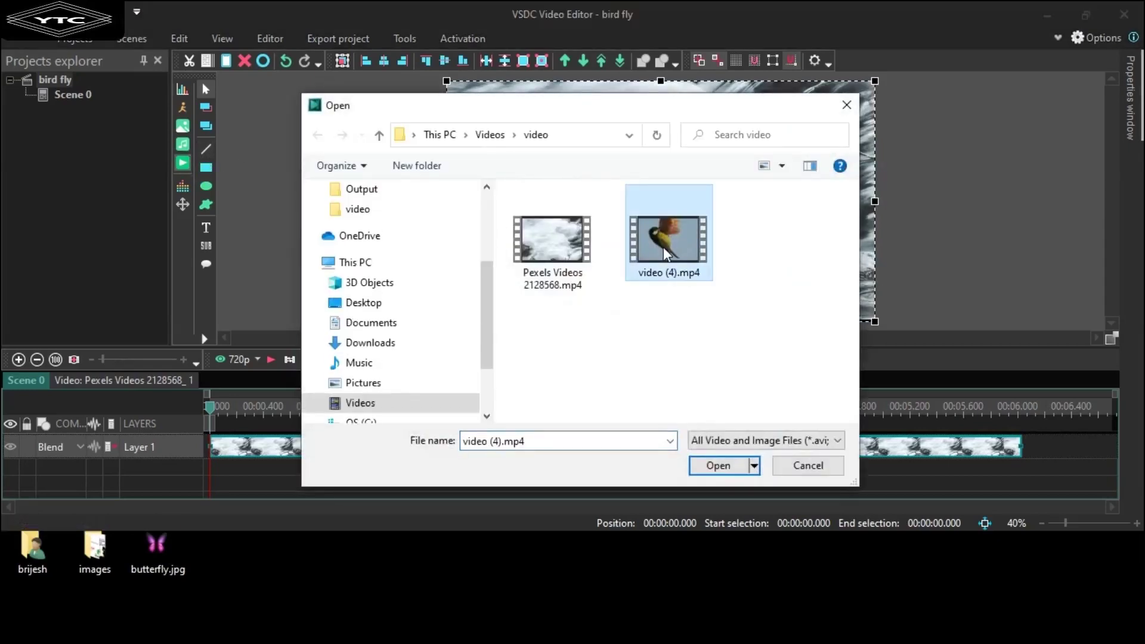
pyautogui.click(720, 465)
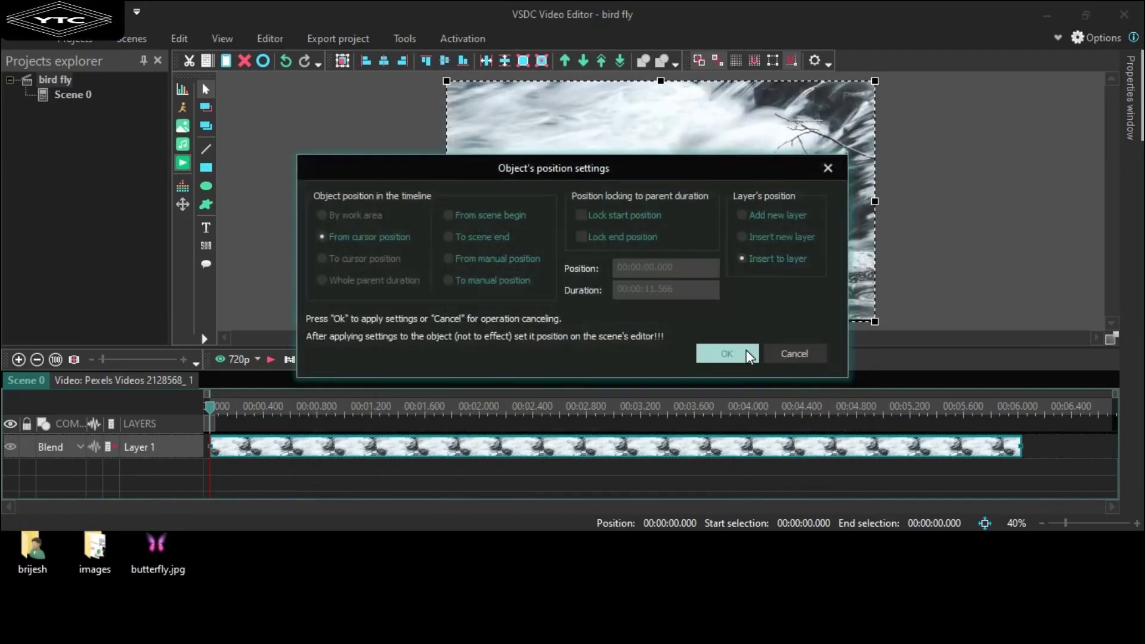
pyautogui.click(748, 356)
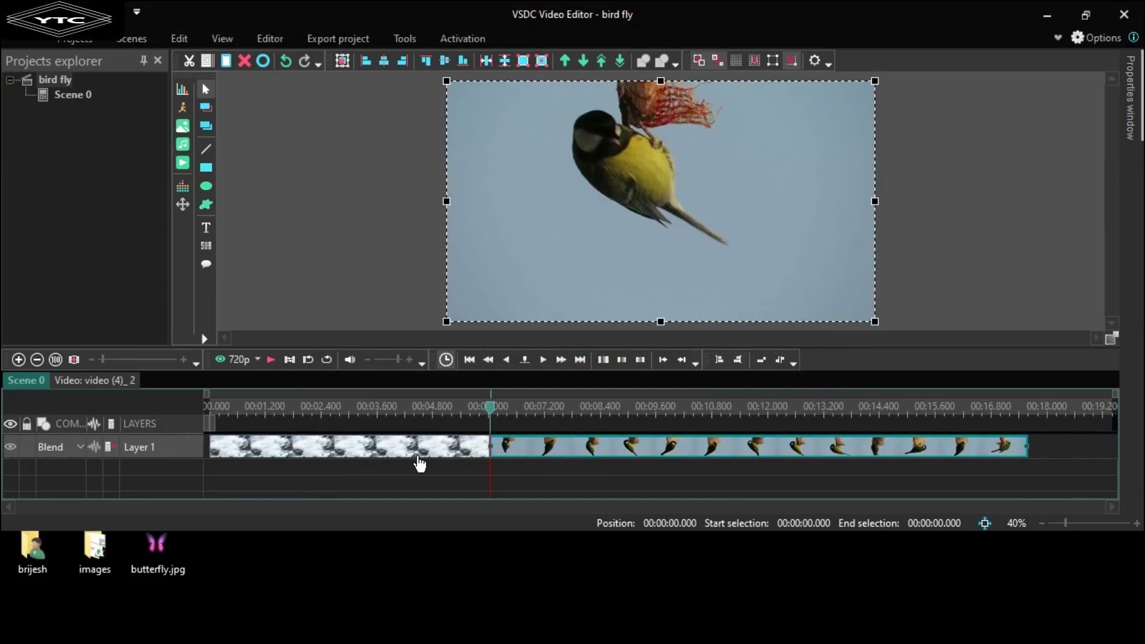
pyautogui.moveTo(417, 460); pyautogui.dragTo(417, 478)
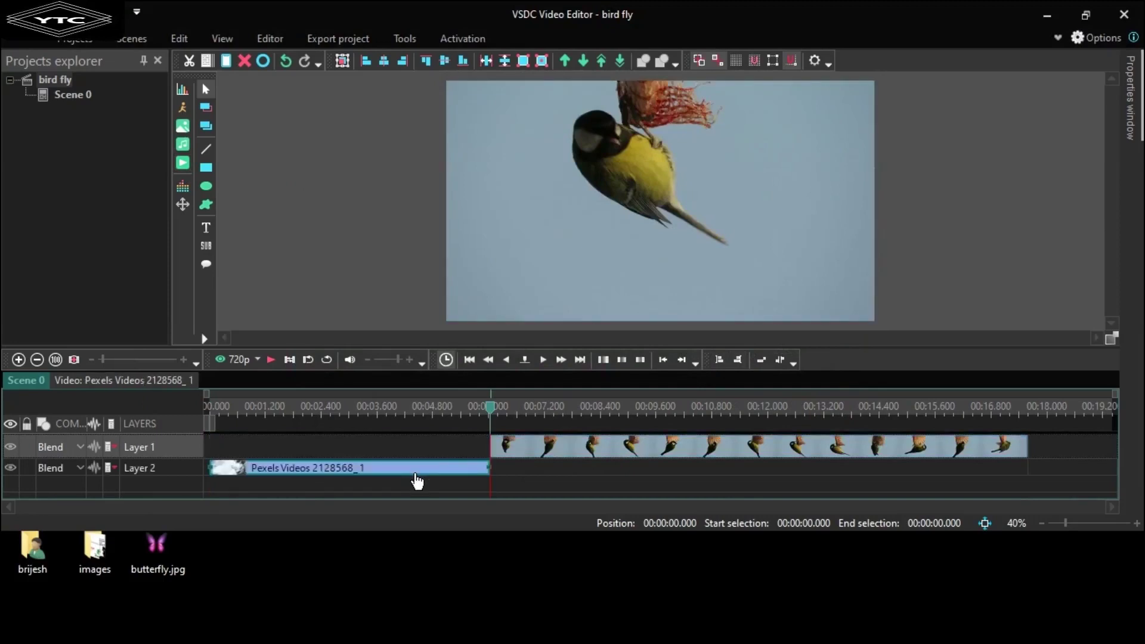
pyautogui.moveTo(522, 462); pyautogui.dragTo(269, 457)
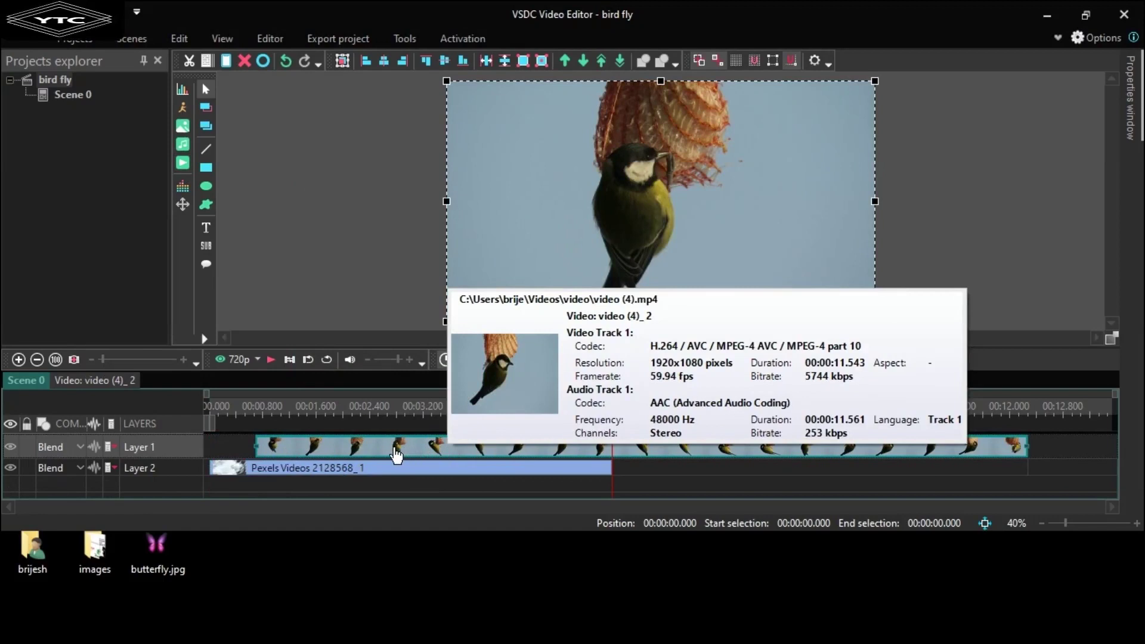
# Step: Apply a Transparency > Background remover effect to the bird clip, starting at 00:00.000
pyautogui.rightClick(392, 453)
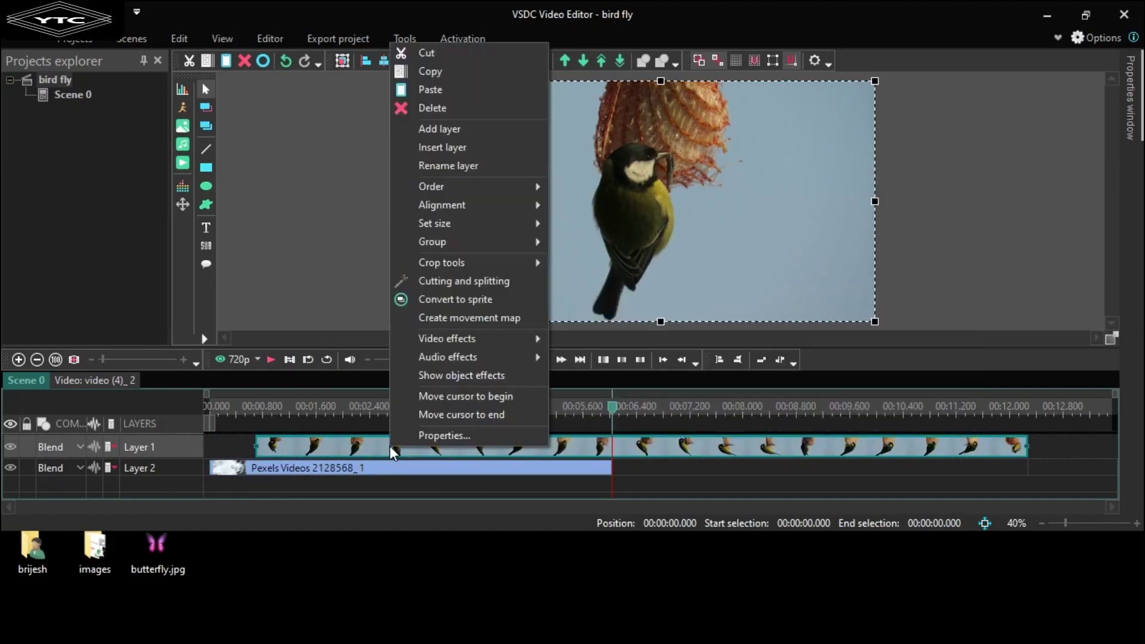
pyautogui.moveTo(450, 345)
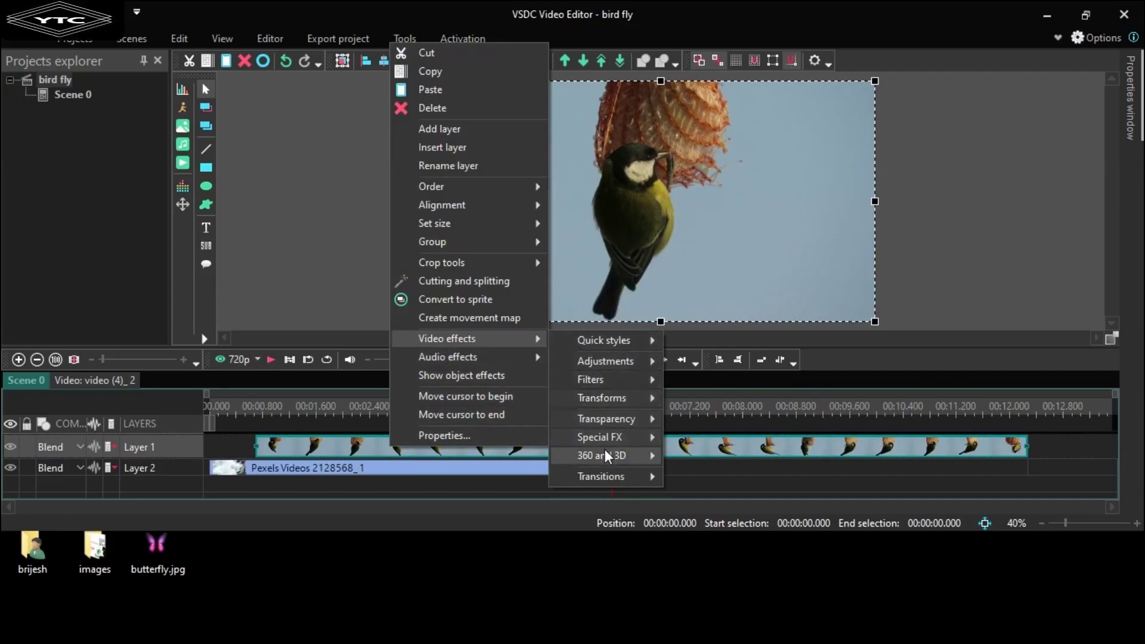
pyautogui.moveTo(605, 424)
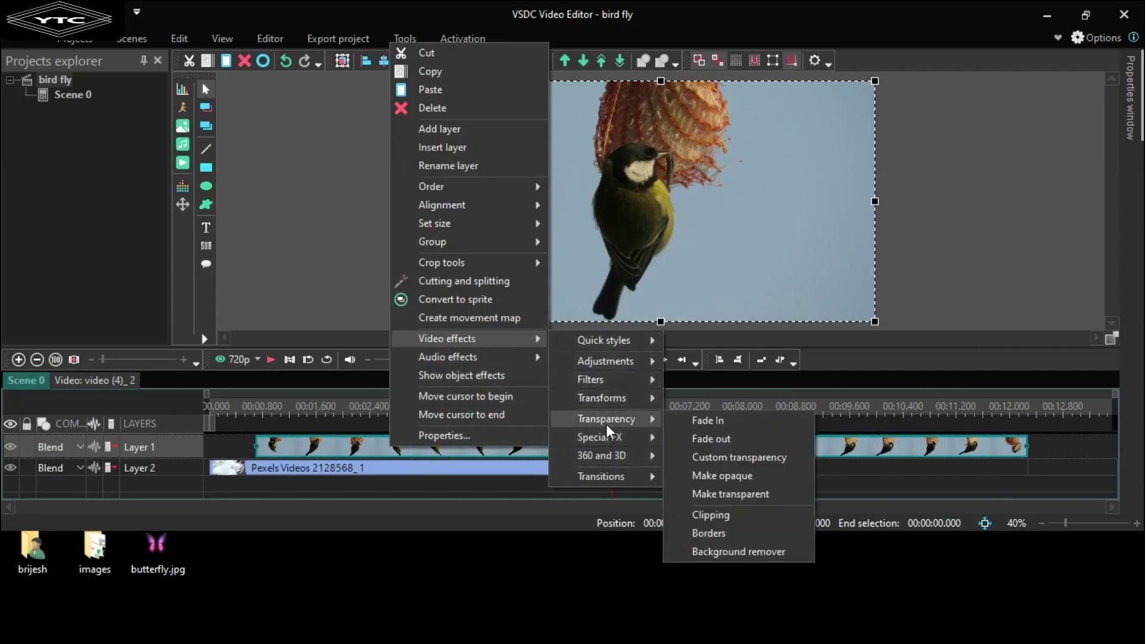
pyautogui.click(721, 551)
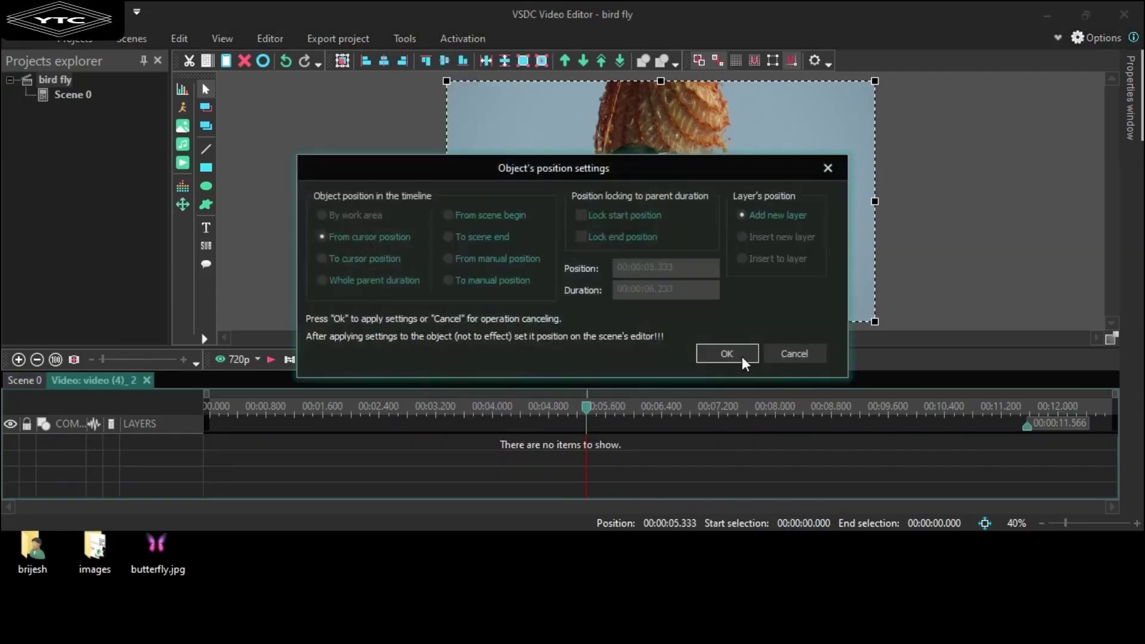
pyautogui.click(740, 355)
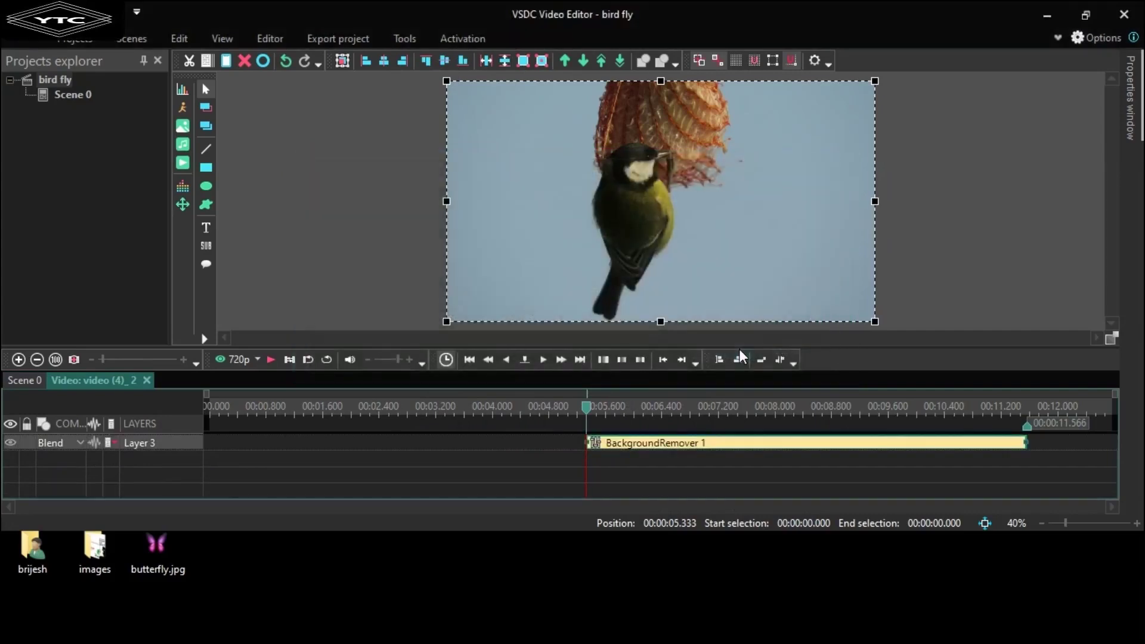
pyautogui.moveTo(621, 450); pyautogui.dragTo(202, 444)
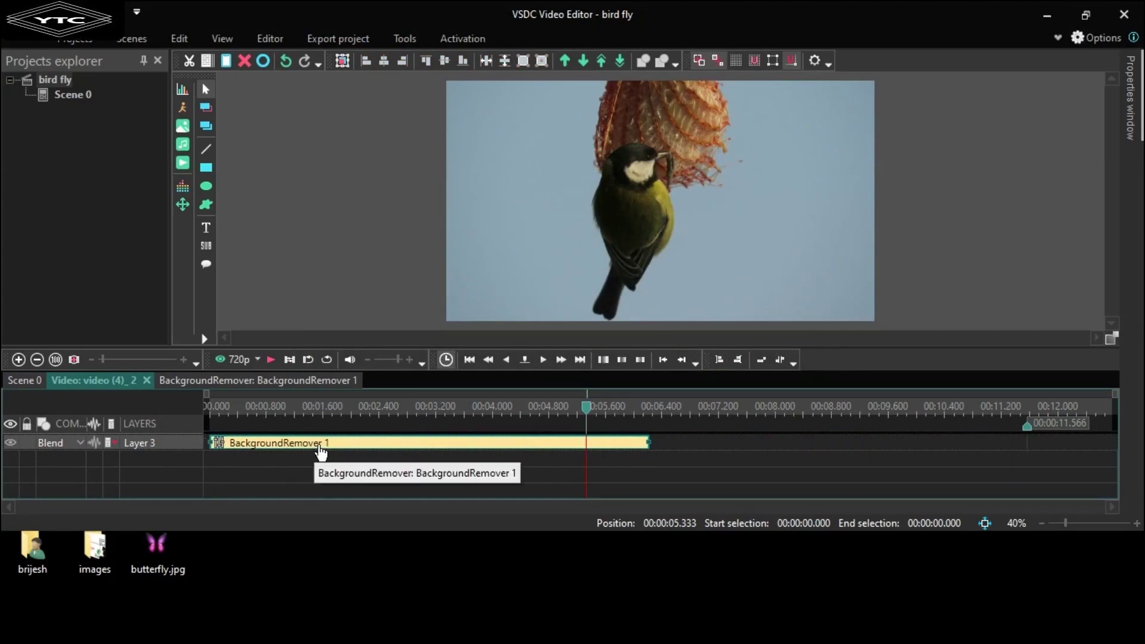
# Step: Set the background remover's chromakey colour to the blue sky, then return to Scene 0
pyautogui.rightClick(319, 449)
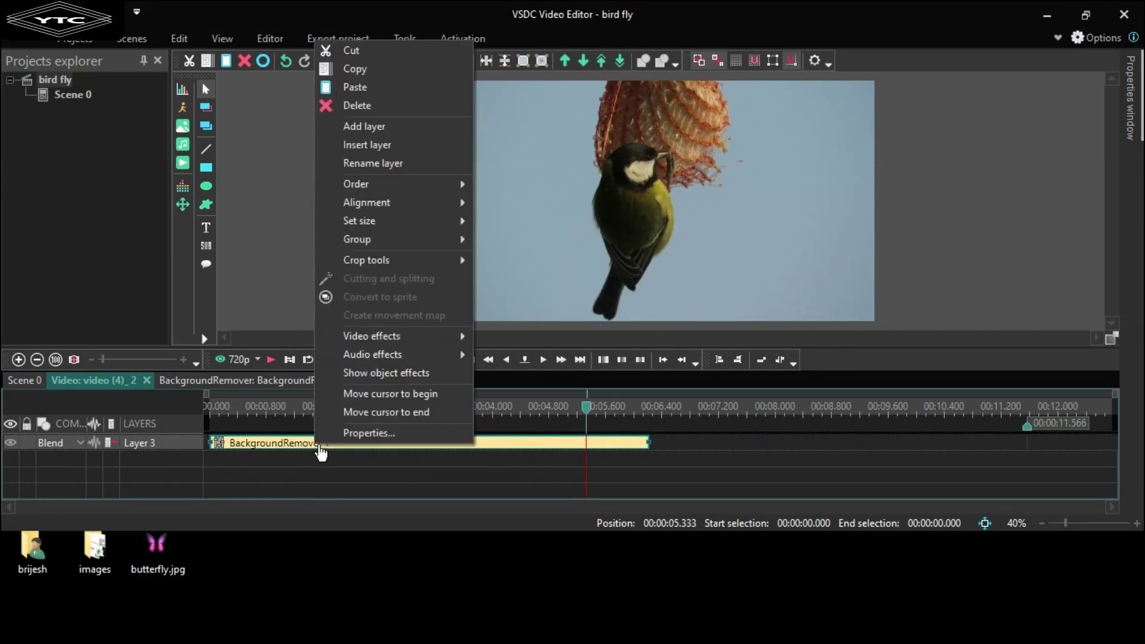
pyautogui.click(370, 435)
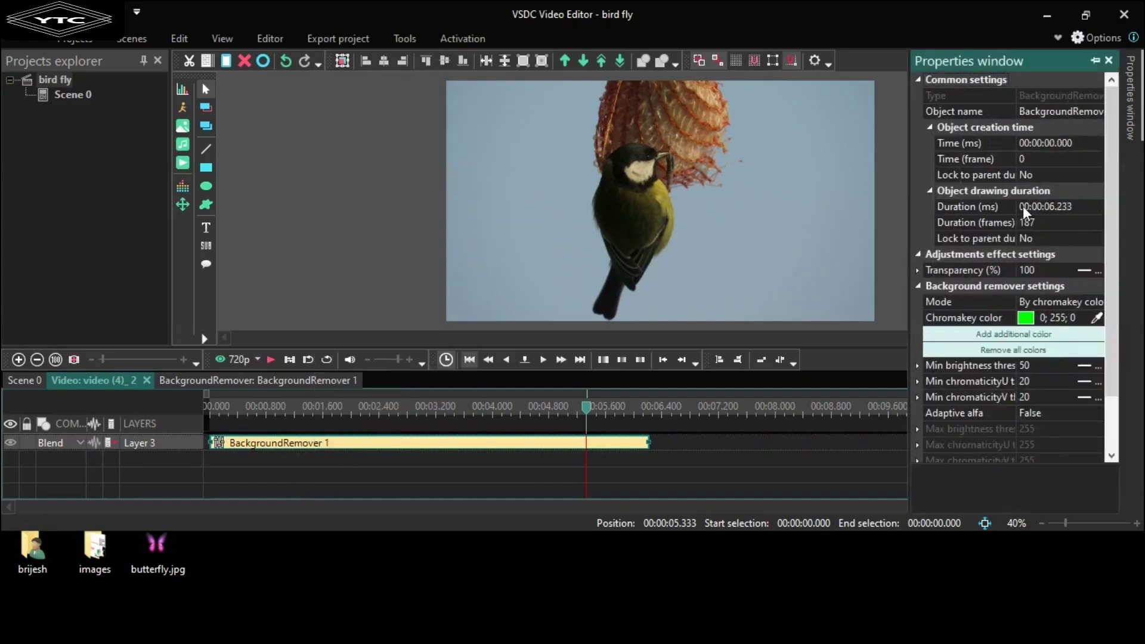
pyautogui.click(1099, 320)
pyautogui.click(1100, 321)
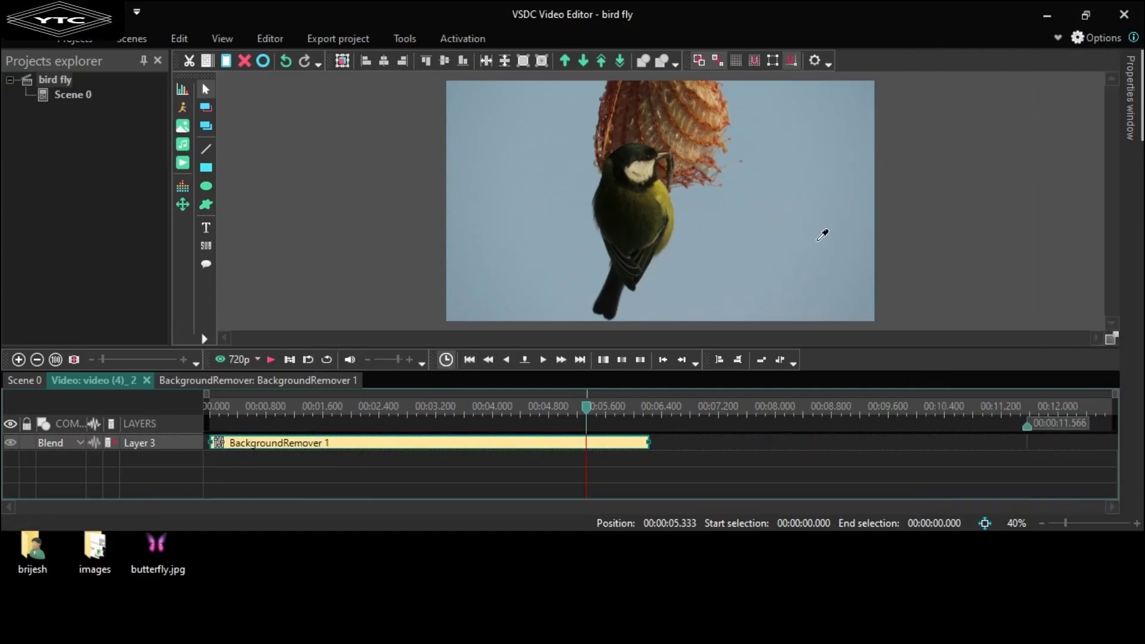
pyautogui.click(808, 220)
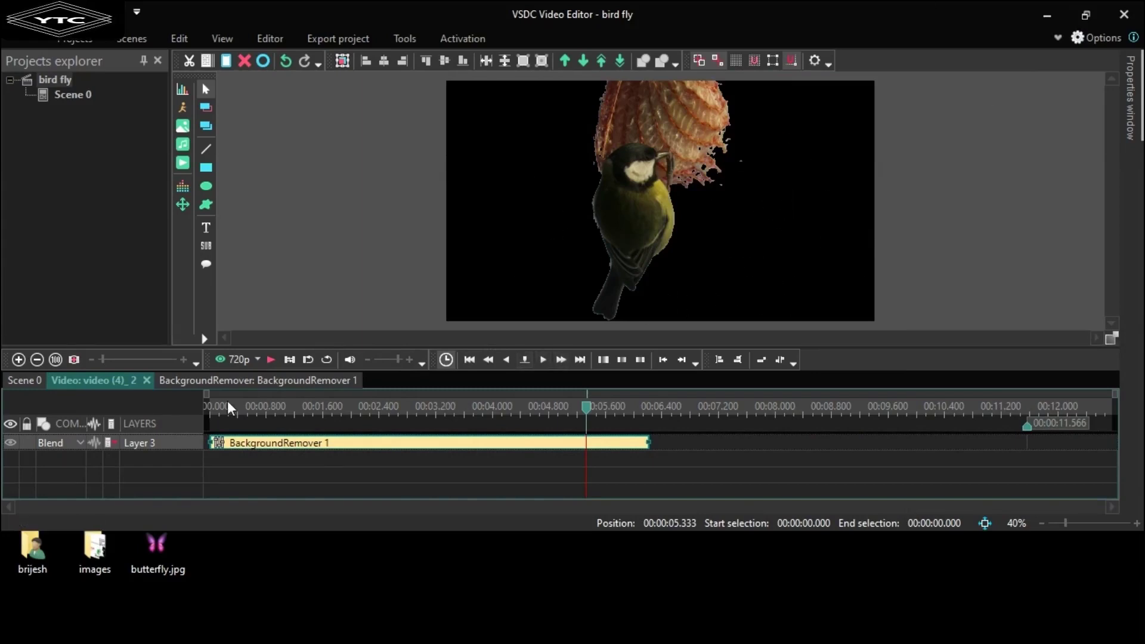
pyautogui.click(33, 382)
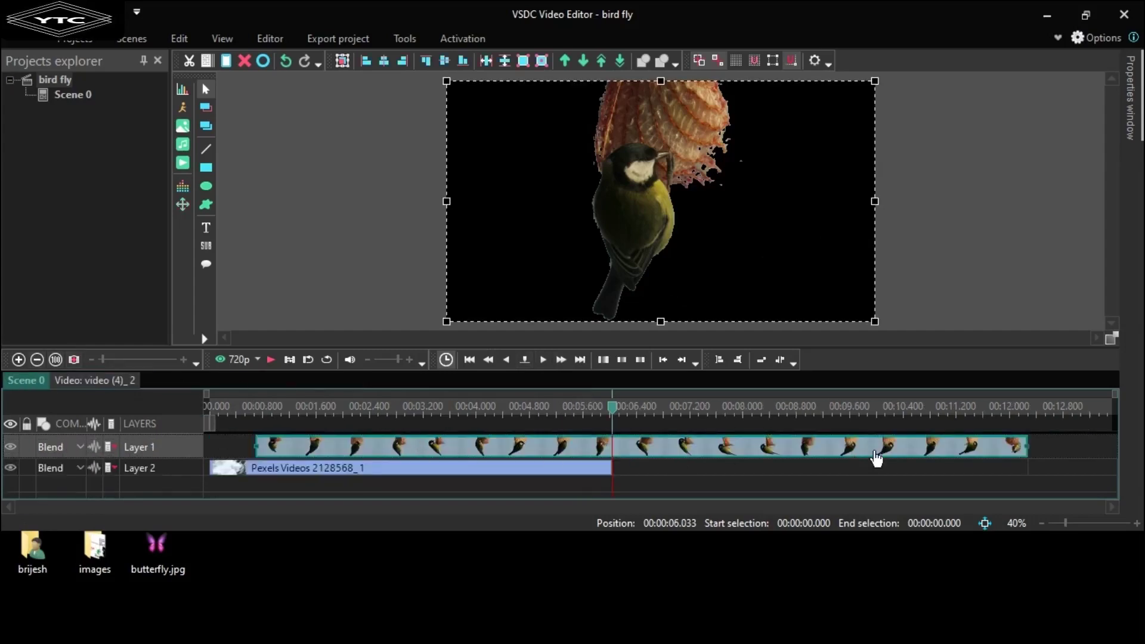
# Step: Trim the bird clip to the waterfall's end, rewind the playhead to 0, and play the composite
pyautogui.moveTo(1017, 453); pyautogui.dragTo(622, 460)
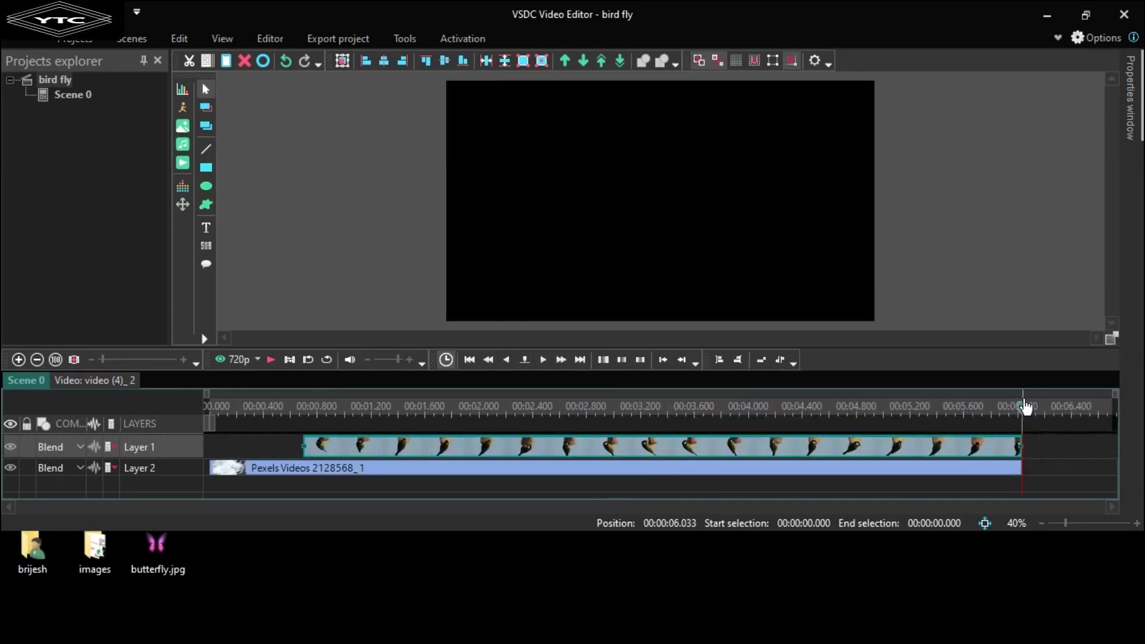
pyautogui.moveTo(1025, 407); pyautogui.dragTo(350, 481)
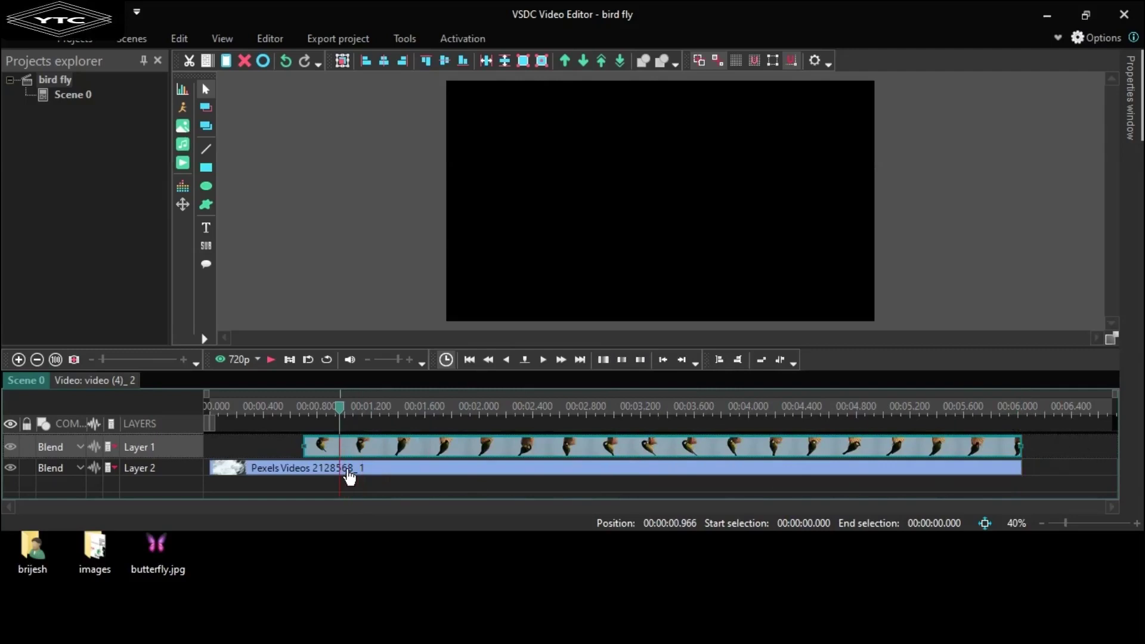
pyautogui.click(263, 411)
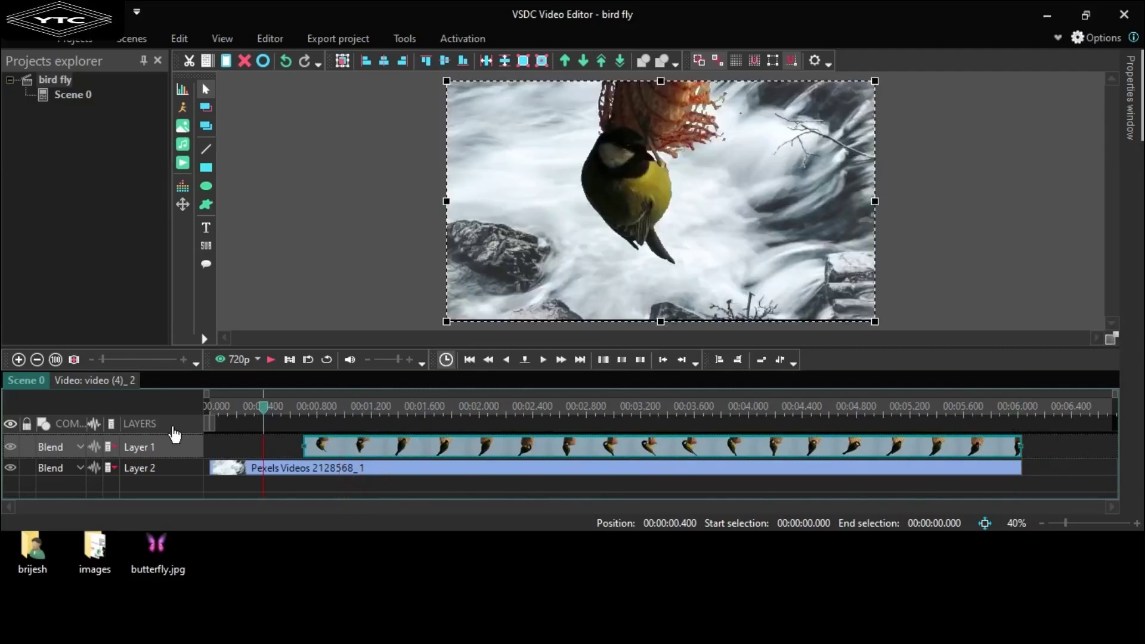
pyautogui.moveTo(263, 408); pyautogui.dragTo(192, 408)
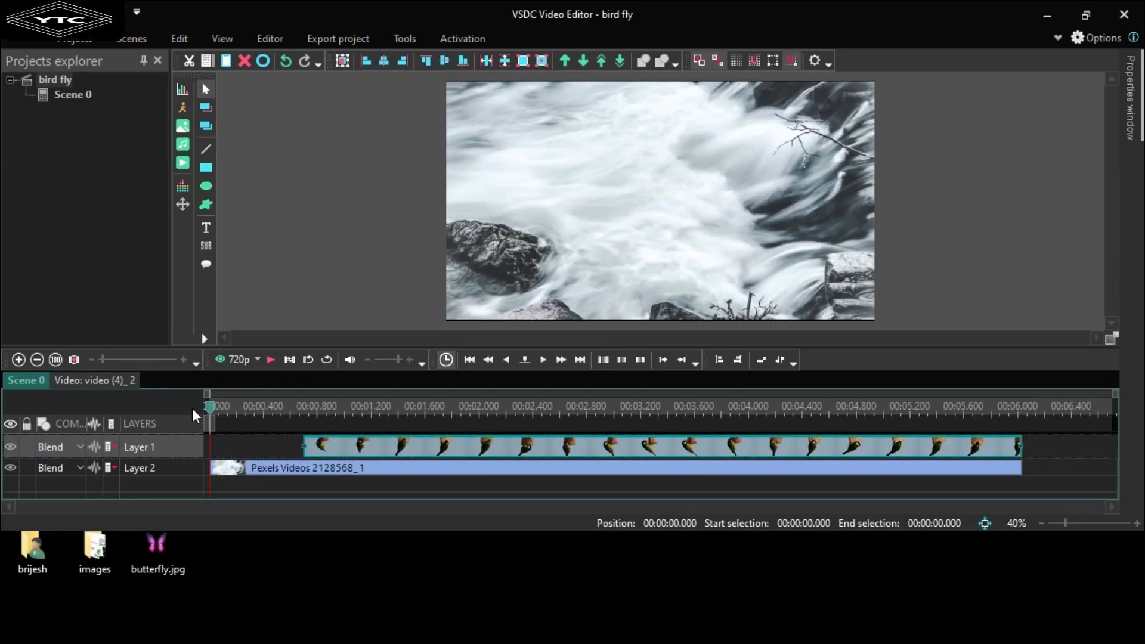
pyautogui.click(269, 360)
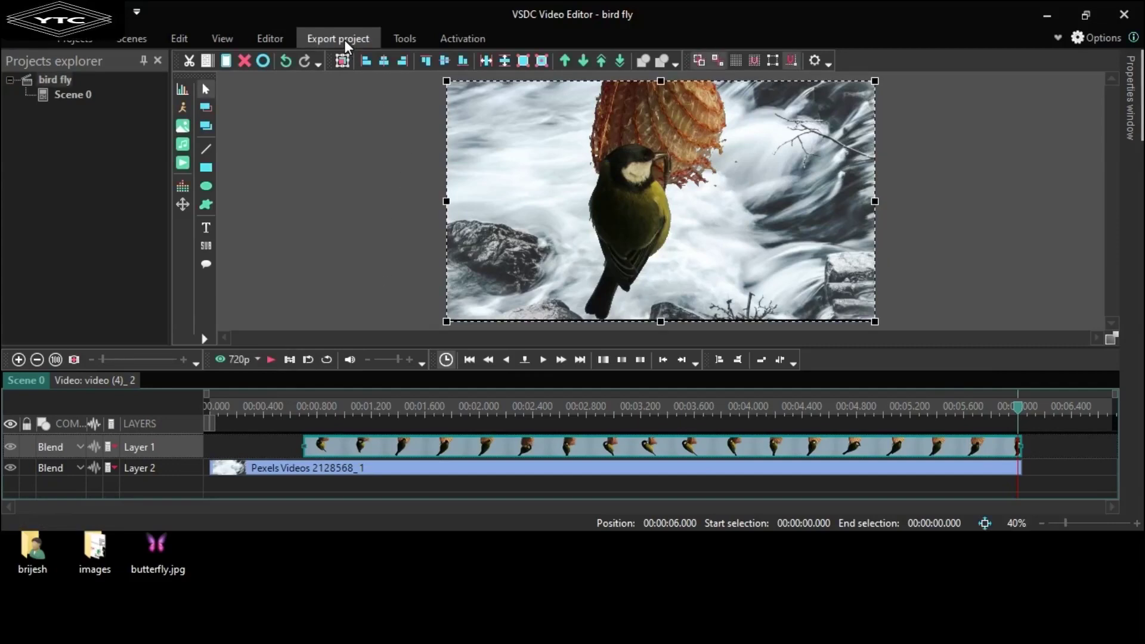
# Step: Preview the composite on the Export project screen and show the export device options
pyautogui.click(345, 39)
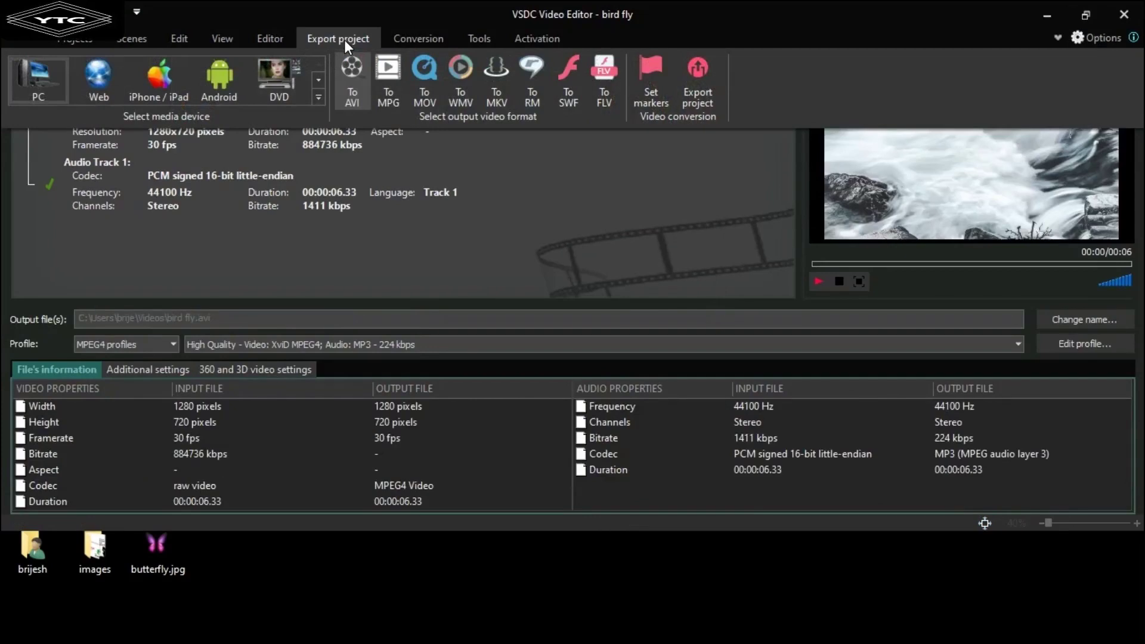
pyautogui.click(822, 288)
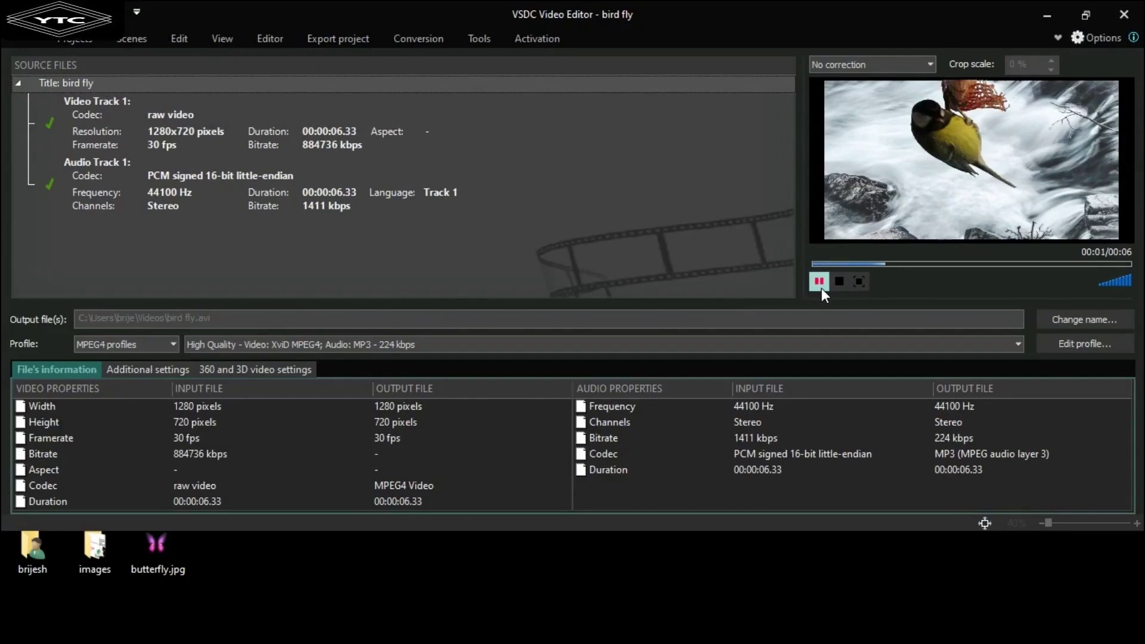
pyautogui.click(842, 282)
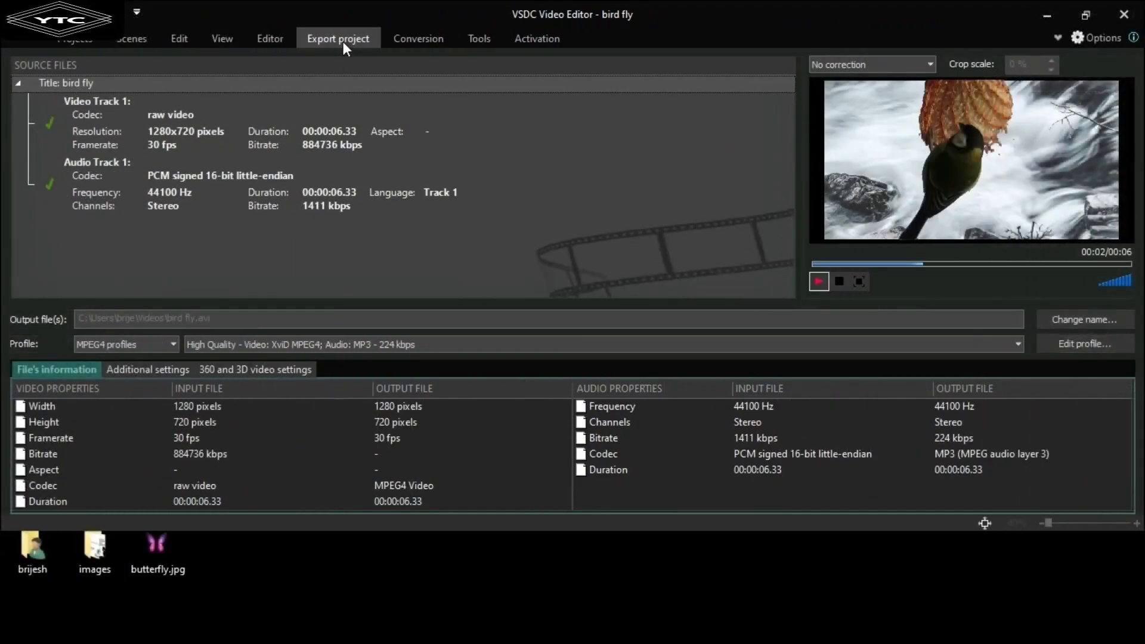
pyautogui.click(343, 42)
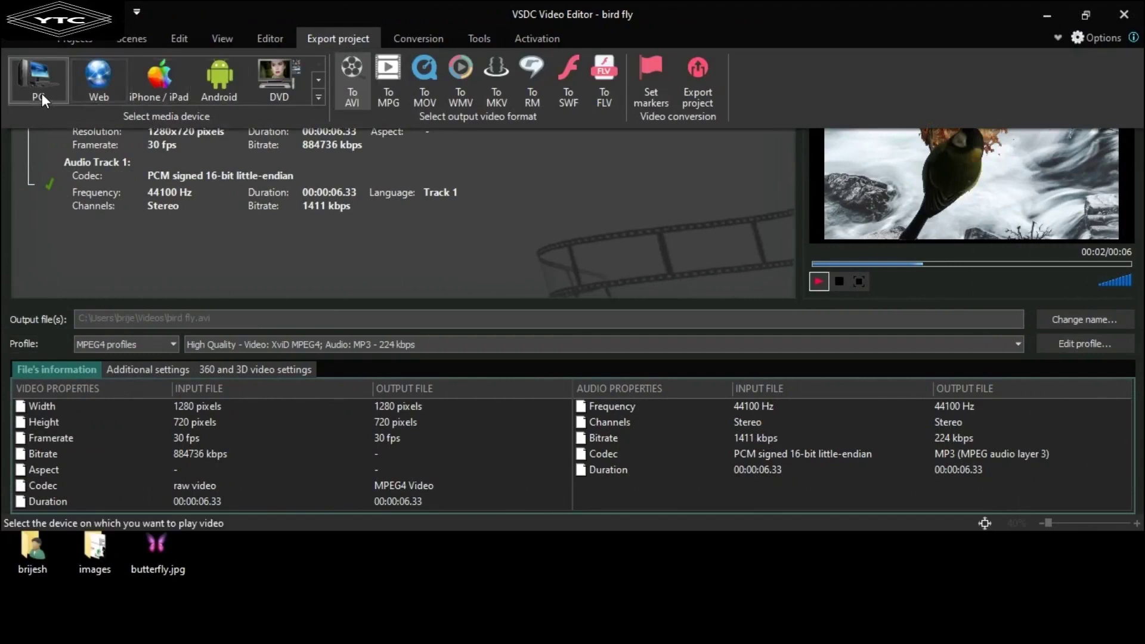